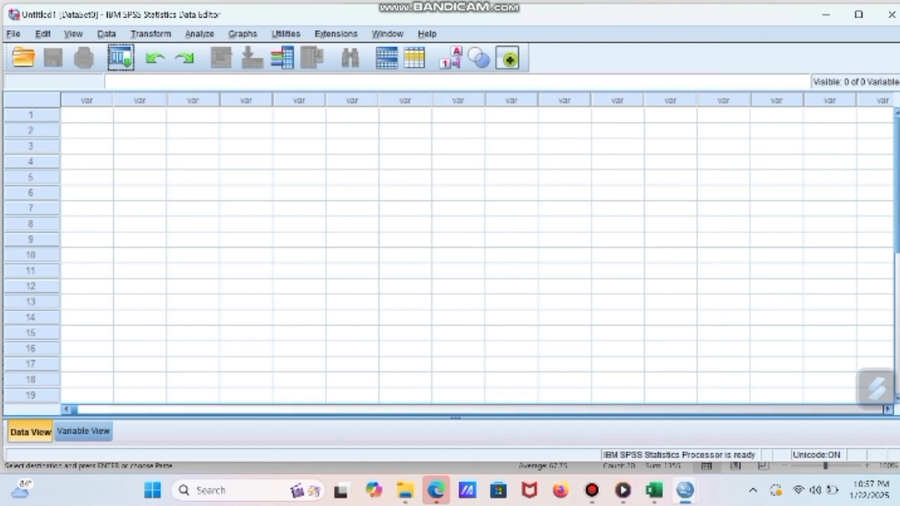
- Define two variables in the empty dataset, named hasil_belajar and kelas
key(ctrl+t)
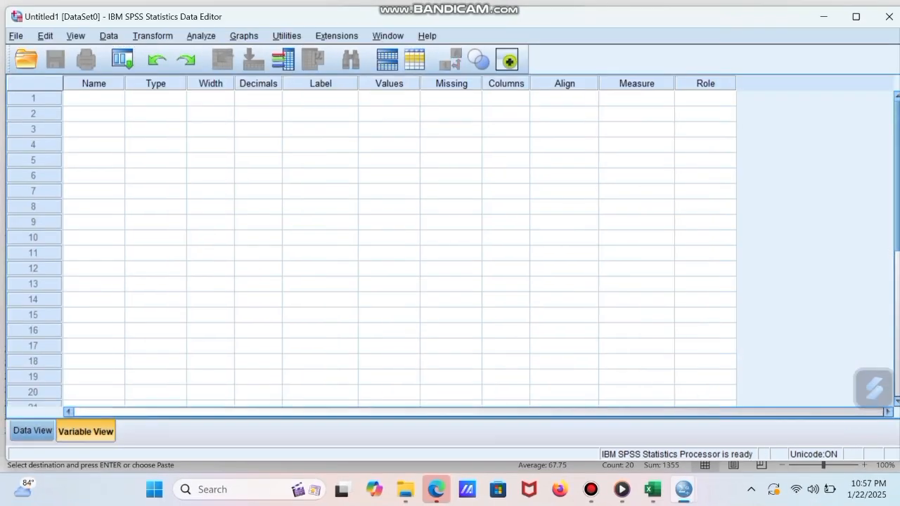
click(93, 98)
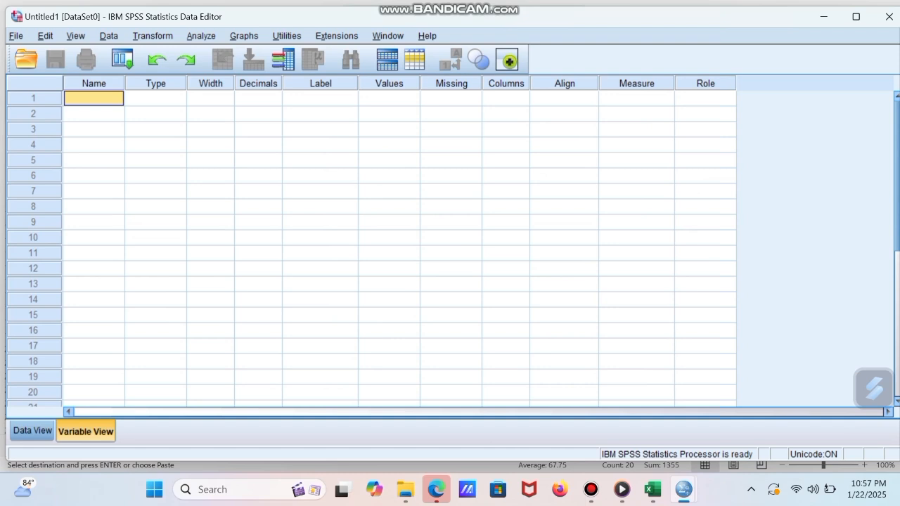
text(hasil)
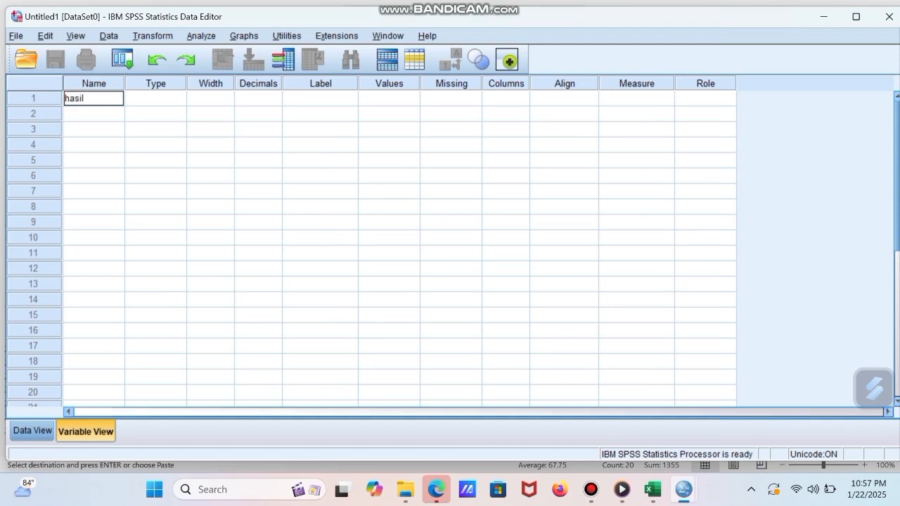
text(_belajar)
key(Return)
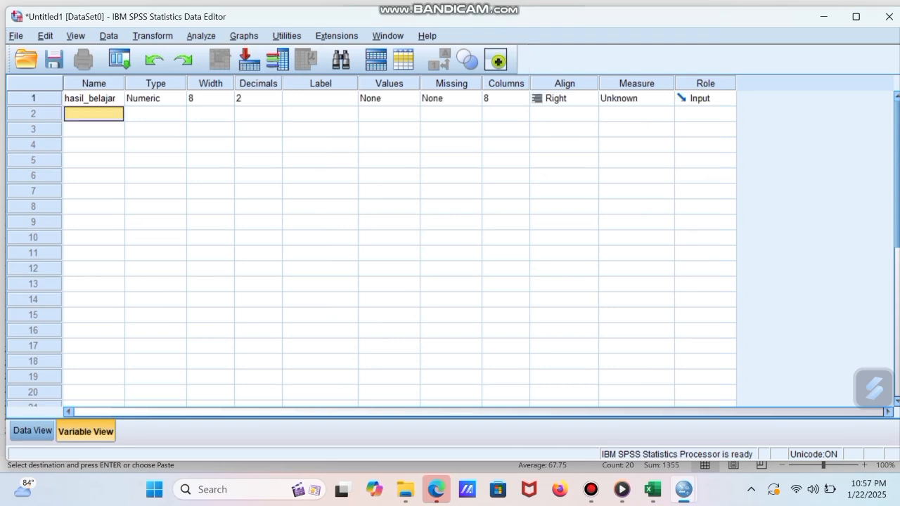
text(kelas)
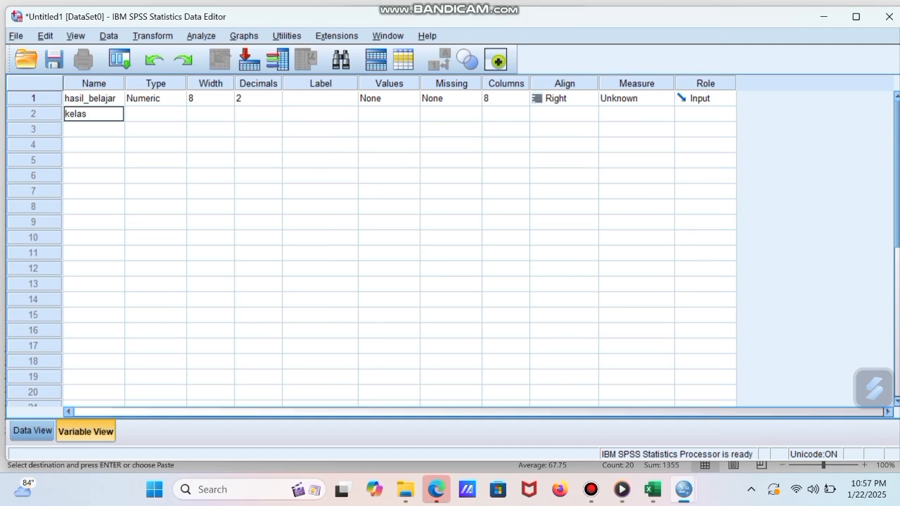
- Set the decimals of both hasil_belajar and kelas to 0
click(257, 98)
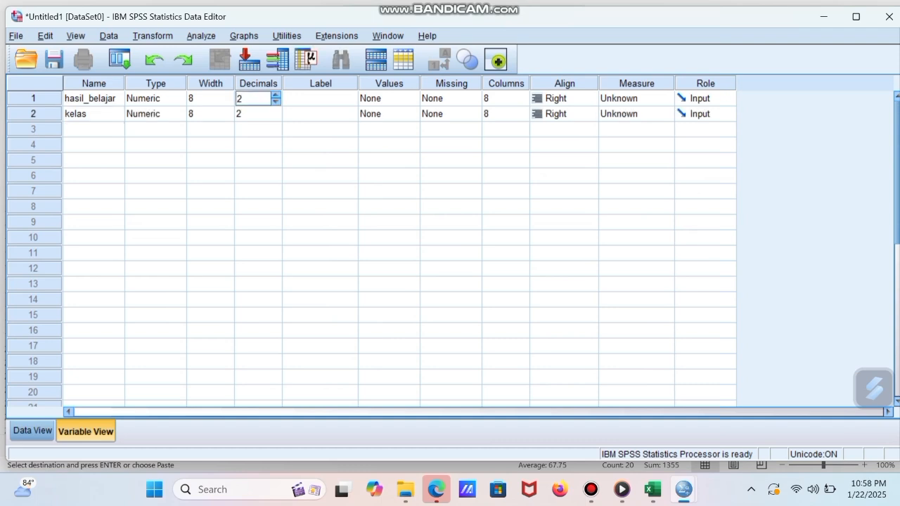
key(BackSpace)
text(0)
click(275, 117)
click(275, 117)
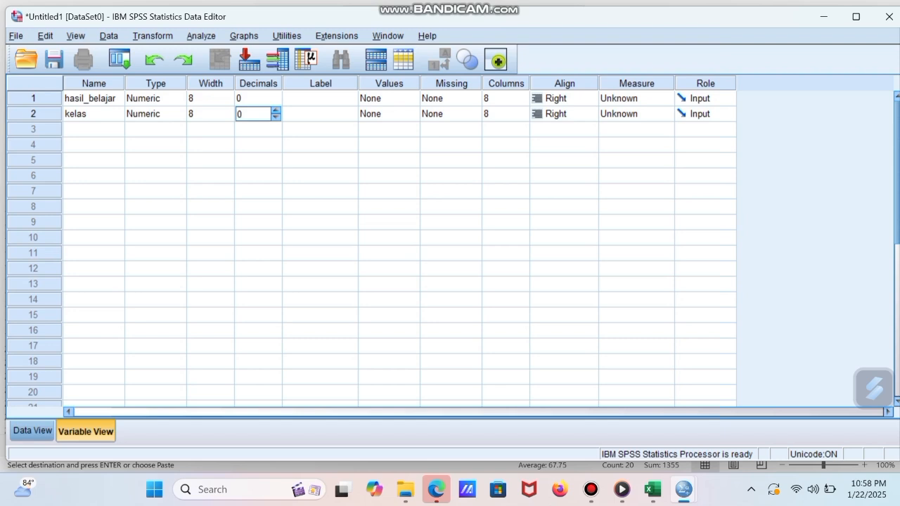
- Add a value label to the kelas variable that assigns "hasil_belajar" to value 1
click(410, 114)
click(412, 114)
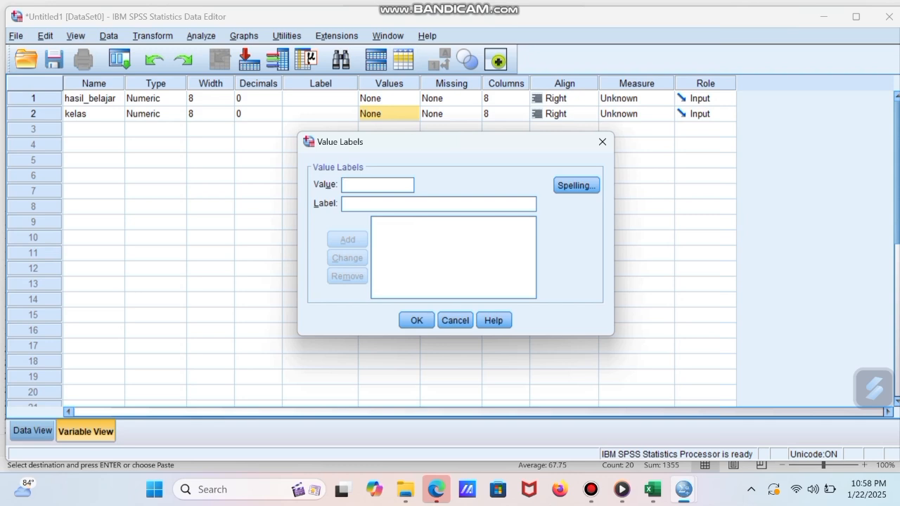
text(1)
click(366, 204)
text(h)
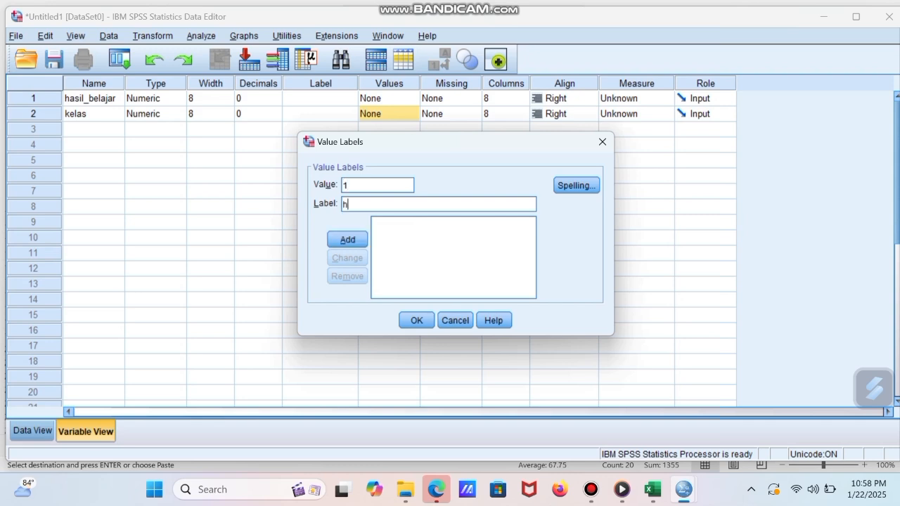
text(asil_belajar)
key(alt+a)
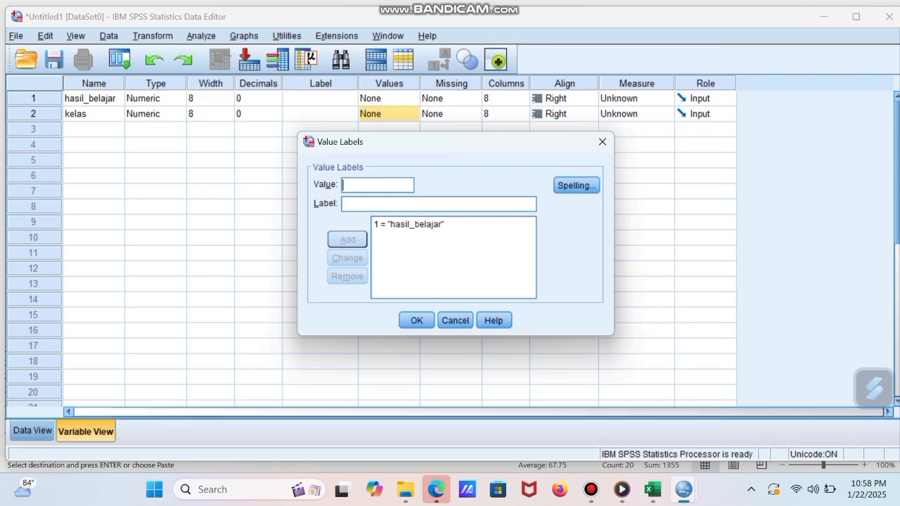
- Add the label "kelas" for value 2 and apply the value labels to the kelas variable
text(2)
key(Tab)
text(kelas)
key(Return)
click(417, 321)
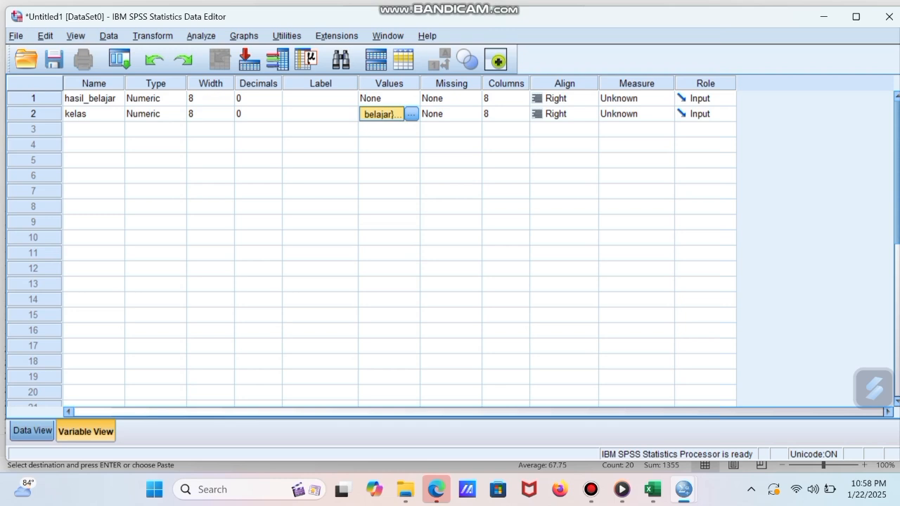
- Display the dataset's case grid, and copy the Pre-test scores in C3:C22 of the SPSS SUCI workbook in Excel
click(33, 430)
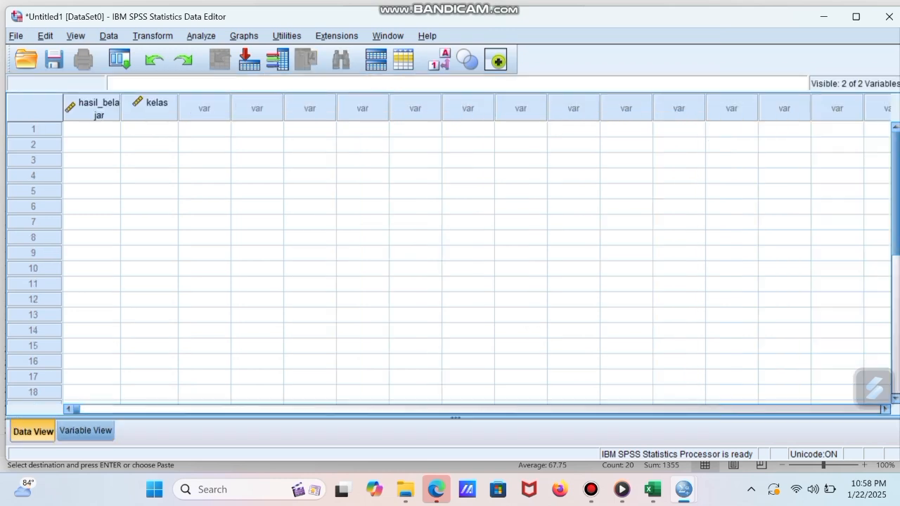
click(652, 489)
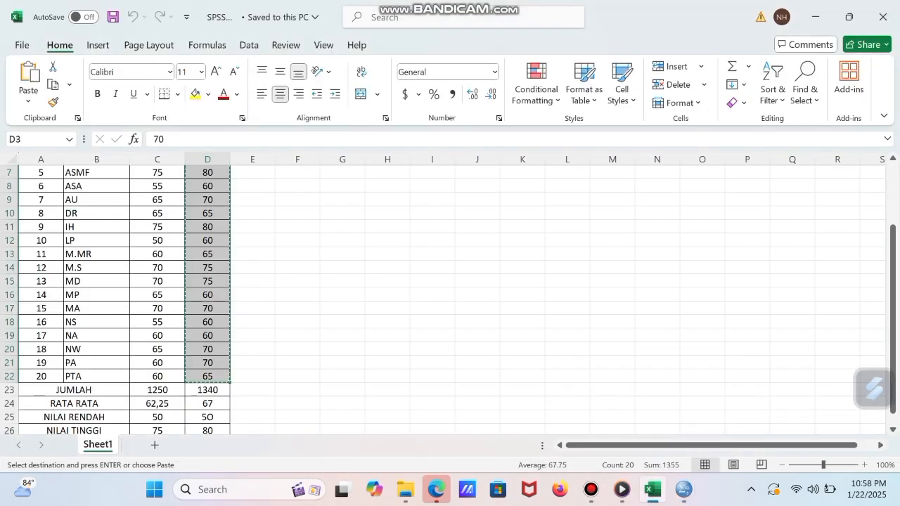
scroll(450, 295, up, 2)
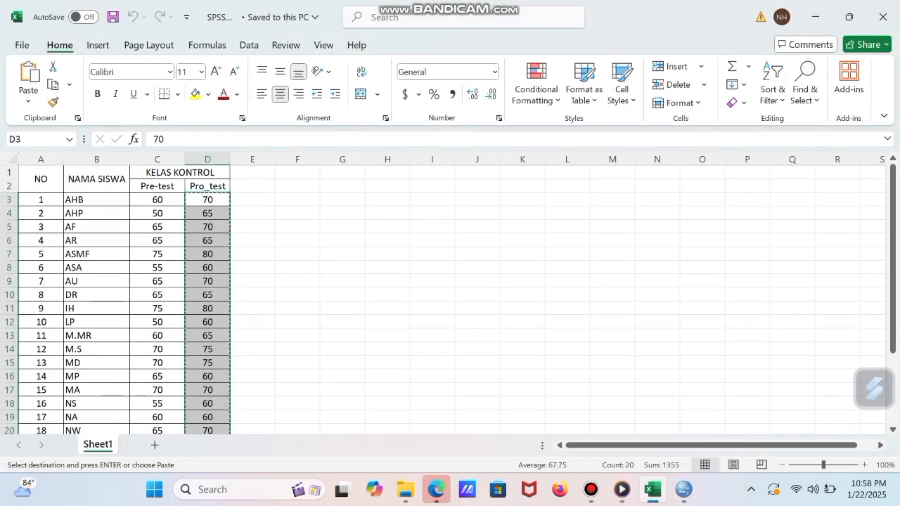
click(157, 199)
drag(184, 203, 157, 240)
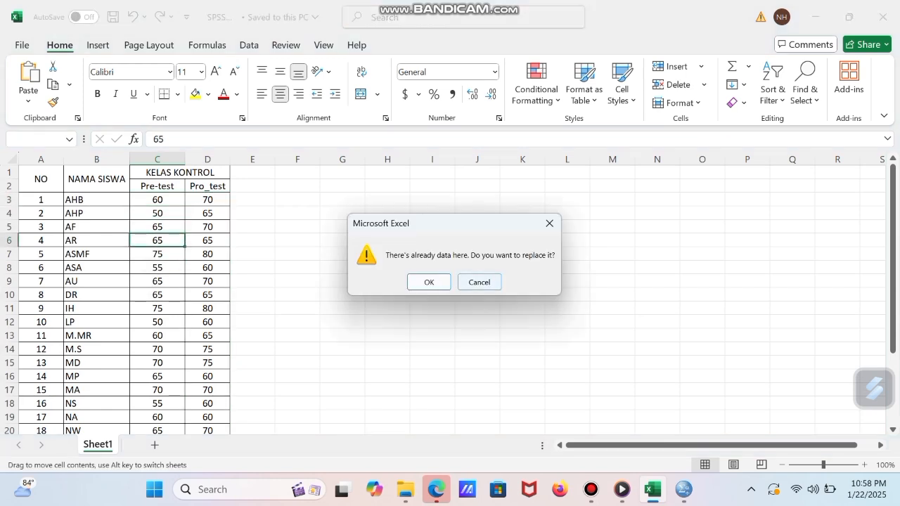
key(Escape)
drag(157, 200, 182, 355)
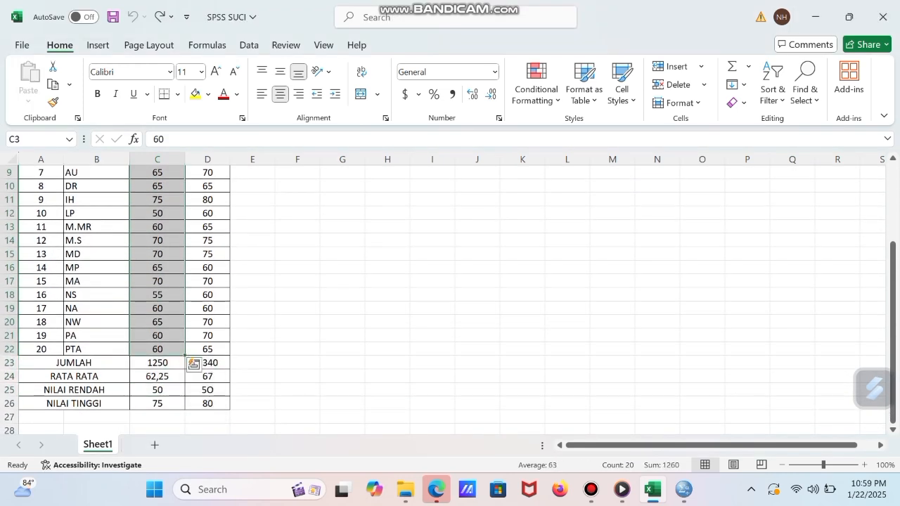
key(ctrl+c)
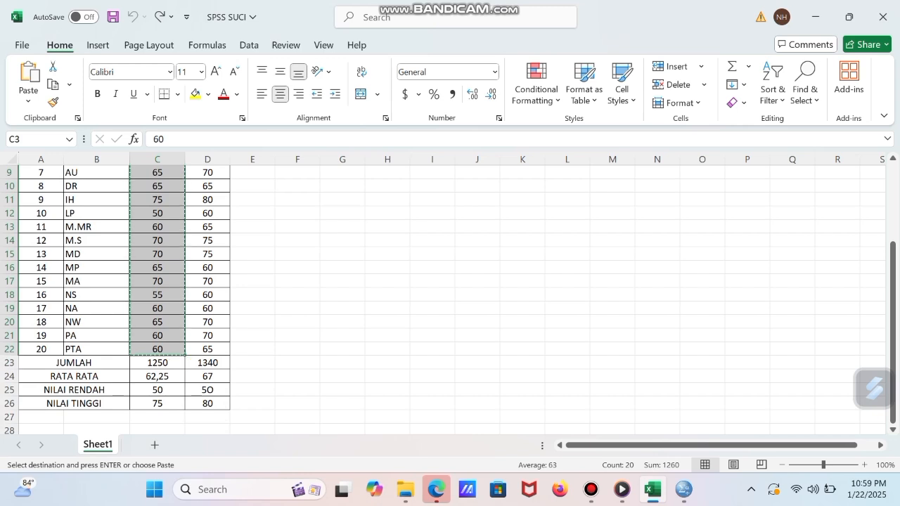
- Switch back to SPSS and paste the Pre-test scores into the hasil_belajar column starting at row 1
mouse_move(652, 490)
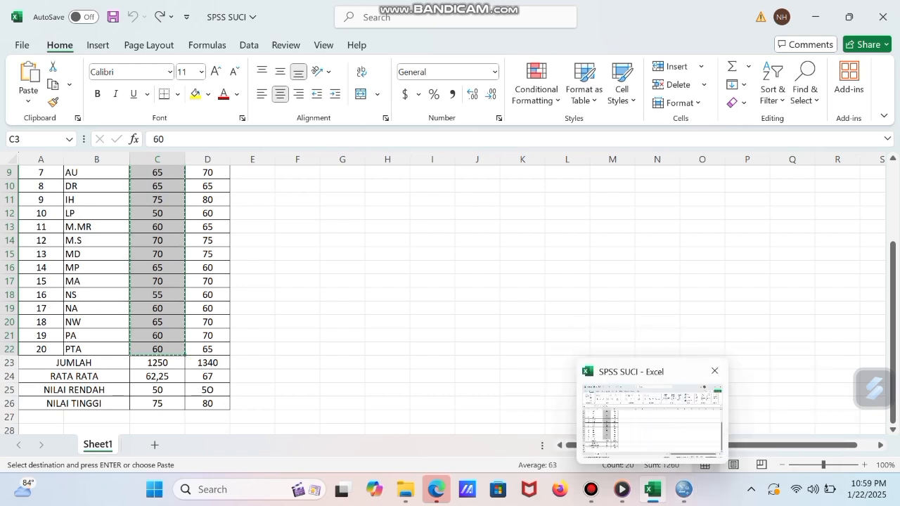
mouse_move(683, 489)
click(608, 422)
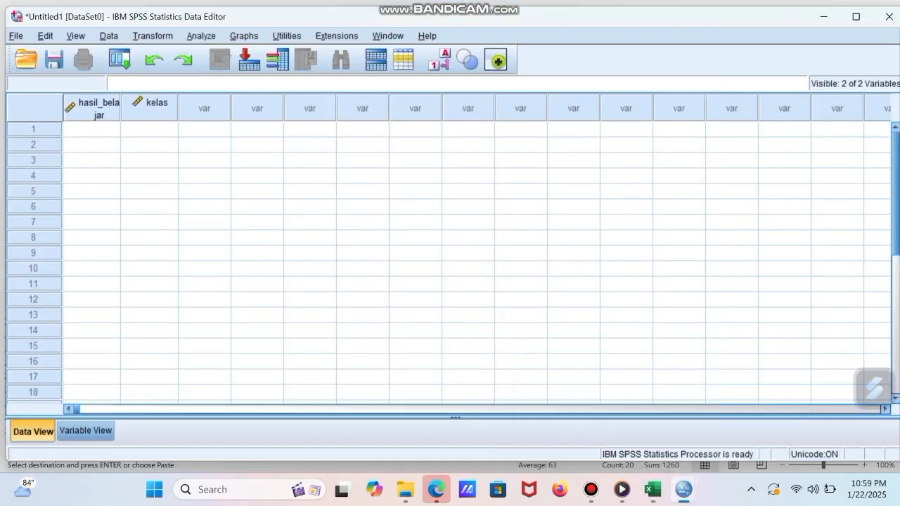
click(91, 129)
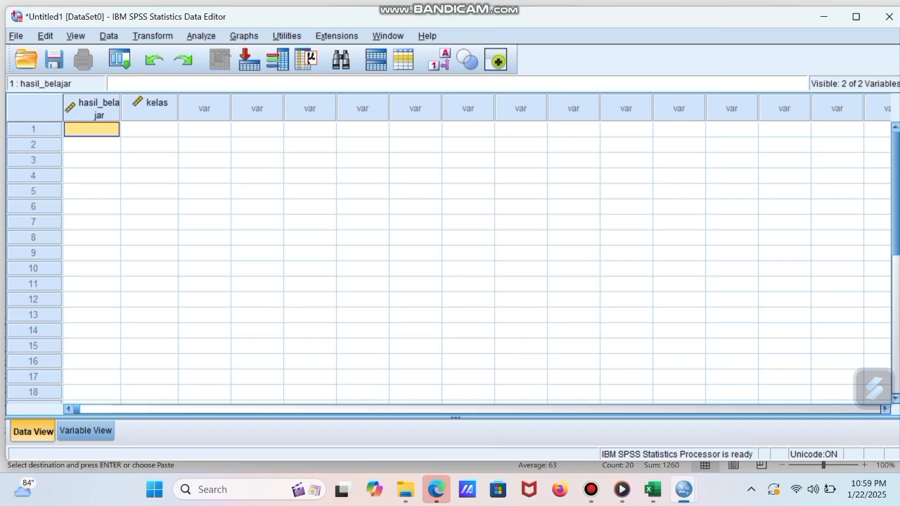
key(ctrl+v)
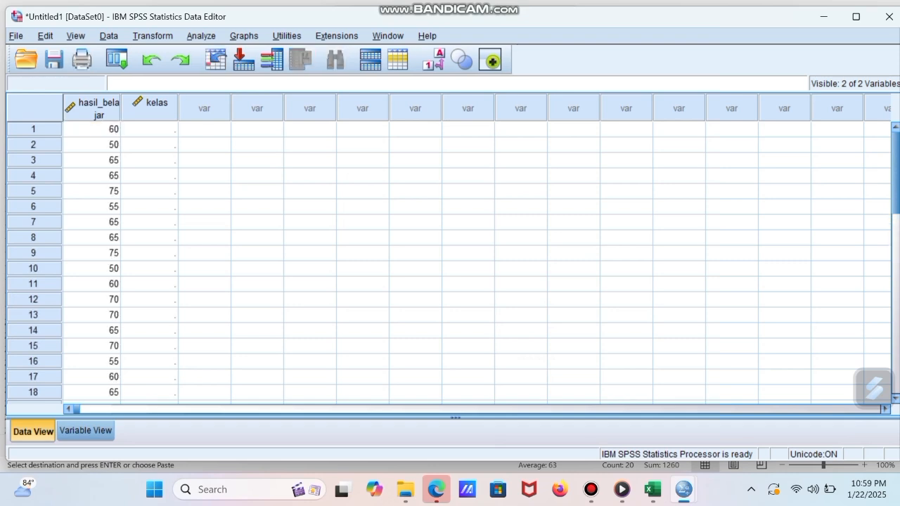
- Enter 1 in the kelas column for every case from row 1 to row 20
click(149, 129)
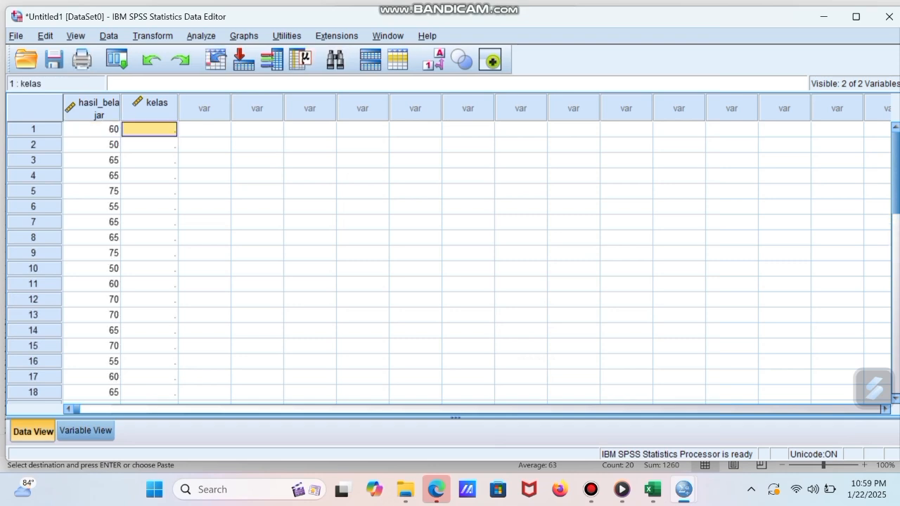
text(1)
key(Return)
text(1)
key(Return)
text(1)
key(Return)
text(1)
key(Return)
text(1)
key(Return)
text(1)
key(Return)
text(1 1 1 1 1 1)
key(Return)
text(1)
key(Return)
text(1)
key(Return)
text(1)
key(Return)
text(1)
key(Return)
text(1)
key(Return)
text(1)
key(Return)
text(1)
key(Return)
text(1)
key(Return)
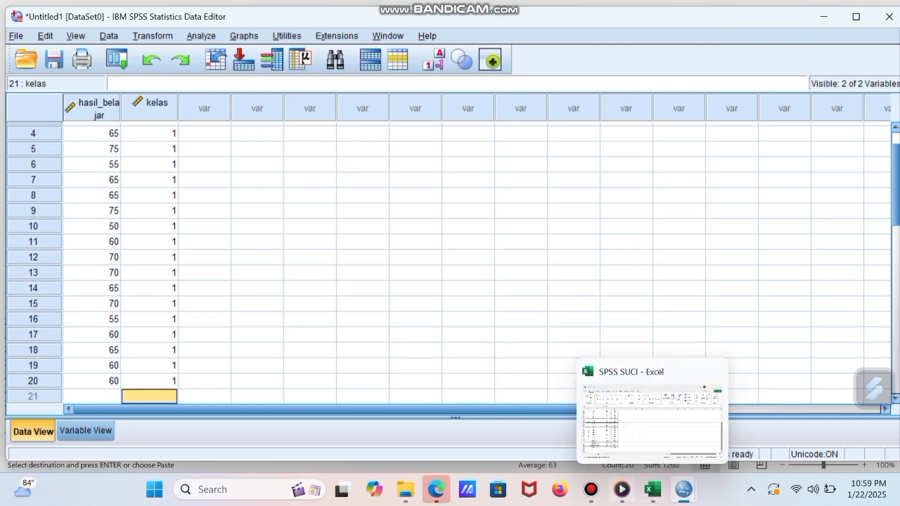
- Switch to the Excel workbook and copy the Pro_test scores in D3:D22
click(652, 489)
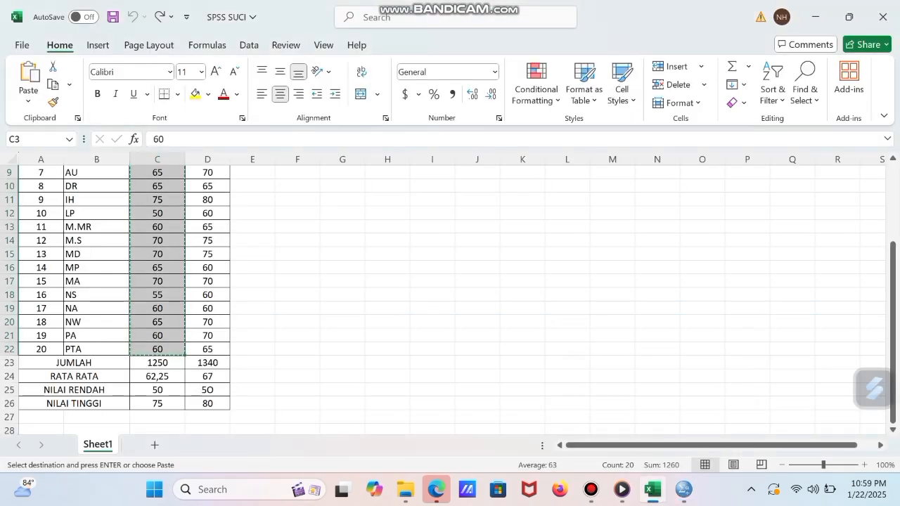
scroll(443, 301, up, 3)
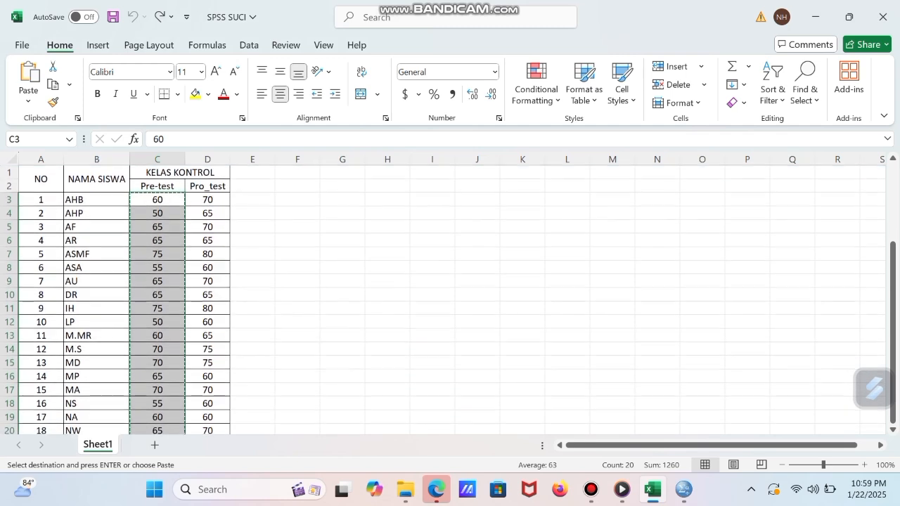
click(208, 200)
drag(207, 199, 224, 376)
key(ctrl+c)
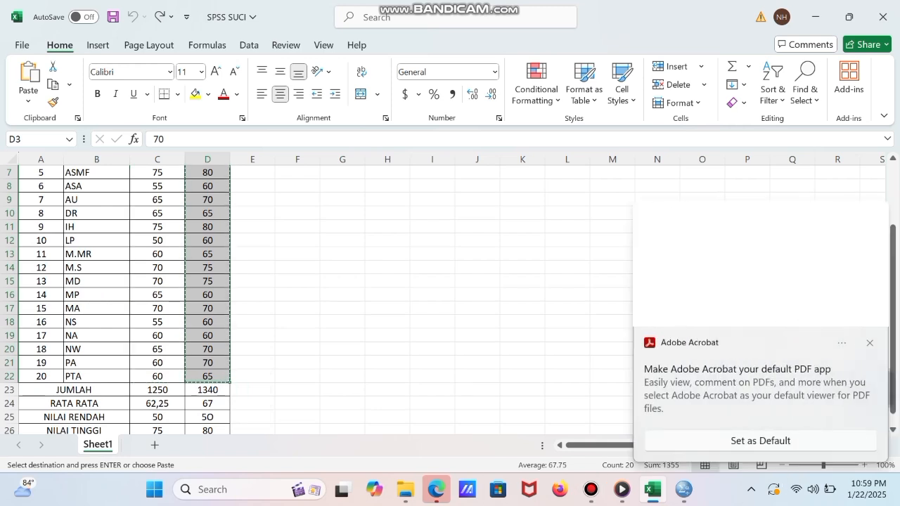
- Return to SPSS and paste the Pro_test scores into the hasil_belajar column starting at row 21
mouse_move(652, 489)
mouse_move(683, 489)
click(609, 420)
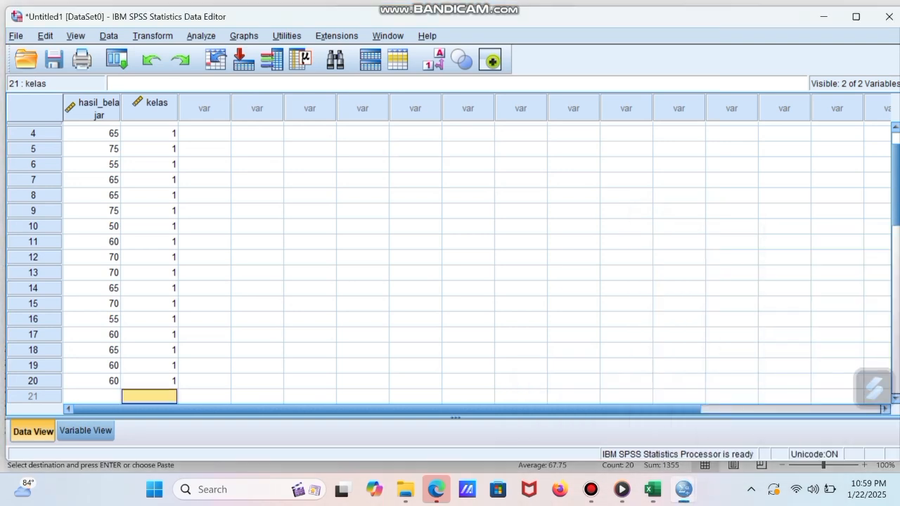
scroll(450, 260, up, 1)
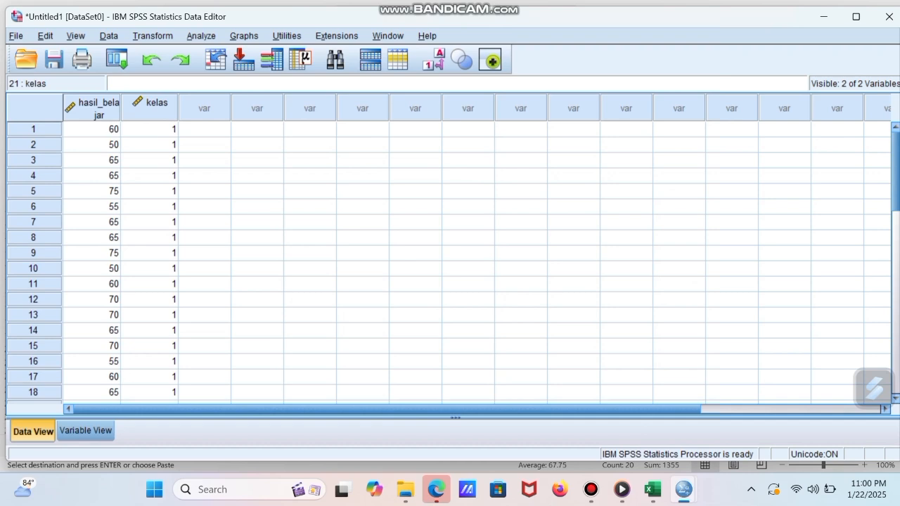
scroll(450, 260, down, 3)
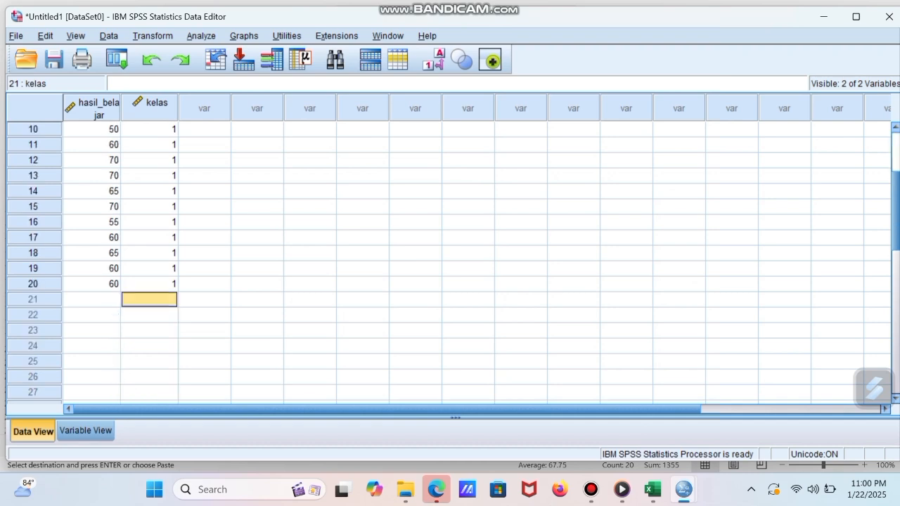
click(92, 300)
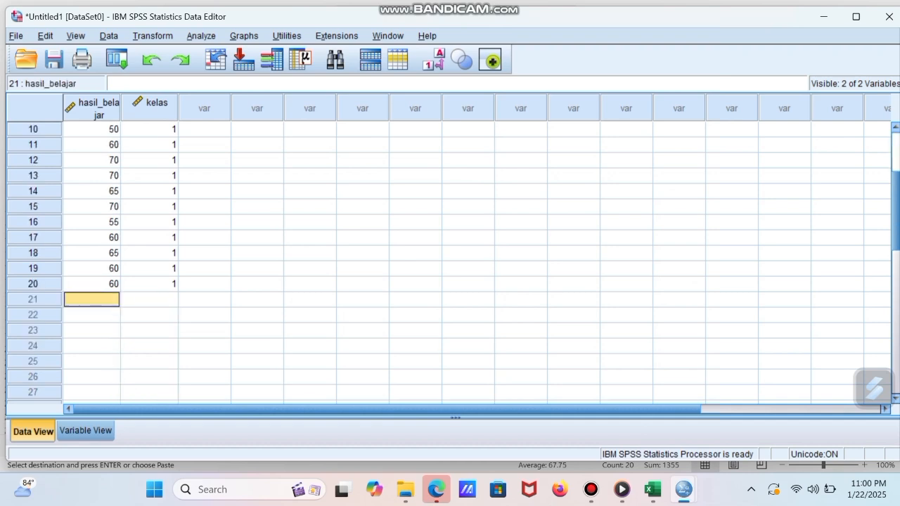
key(ctrl+v)
- Enter 2 in the kelas column for rows 21 to 29, correcting the mistyped entry in row 28 to 2
click(149, 299)
text(2)
key(Return)
text(2 2 2 2 2 2)
key(Return)
text(22)
key(Return)
text(2)
key(Return)
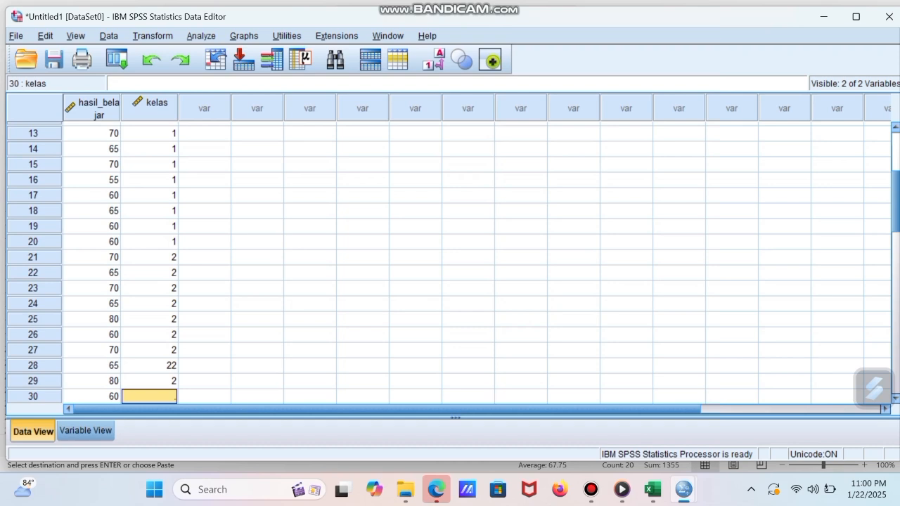
click(149, 365)
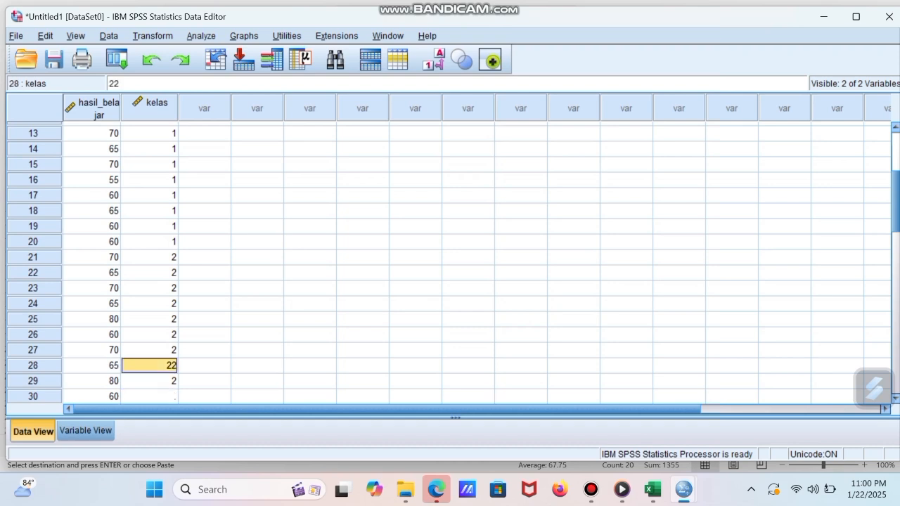
key(BackSpace)
text(2)
- Enter 2 in the kelas column for rows 30 to 40, leaving row 41 empty
click(149, 397)
text(2)
key(Return)
text(2)
key(Return)
text(2)
key(Return)
text(2 2 2 2 2 2)
key(Return)
text(2)
key(Return)
text(2)
key(Return)
text(2)
key(BackSpace)
scroll(450, 263, up, 6)
scroll(449, 263, up, 3)
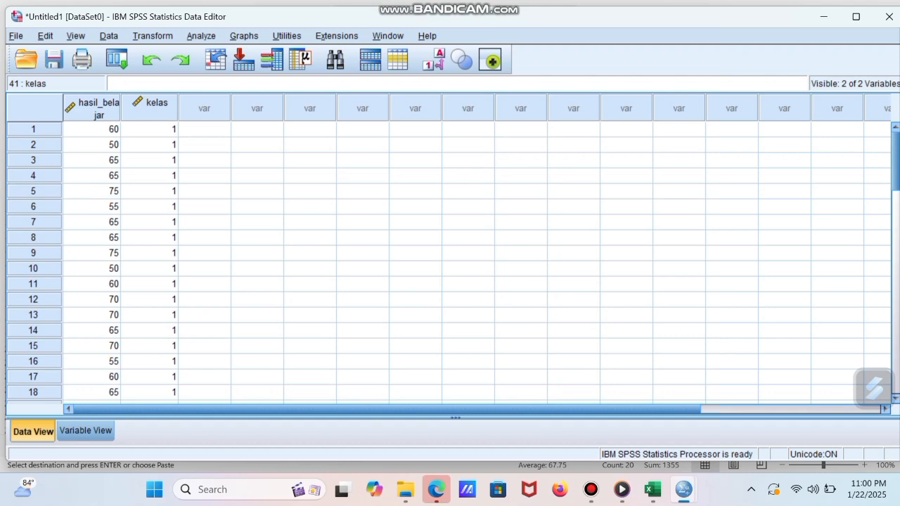
- Set up an Explore analysis with hasil_belajar in the dependent list and kelas in the factor list
click(202, 36)
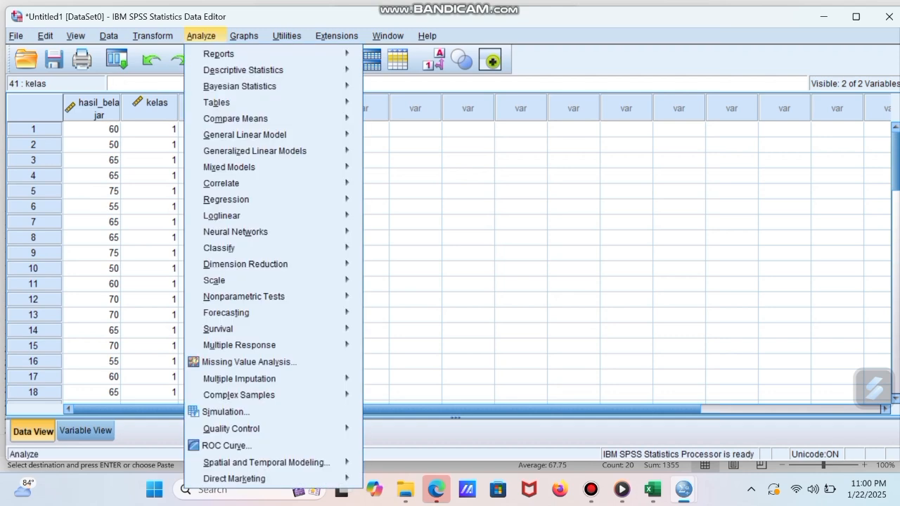
mouse_move(243, 71)
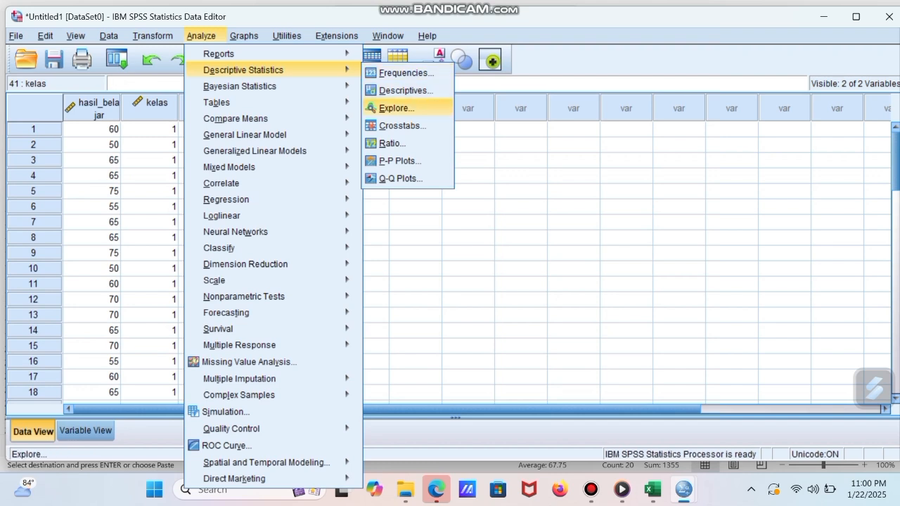
click(396, 108)
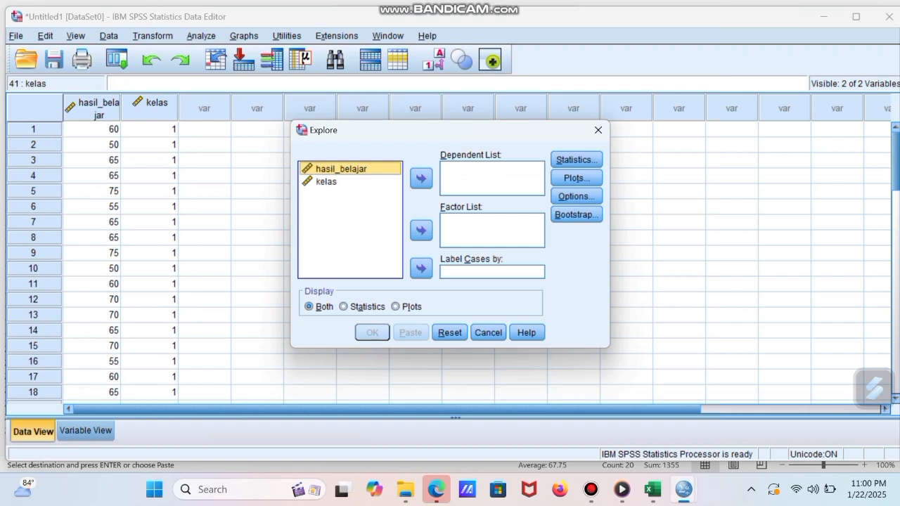
click(420, 179)
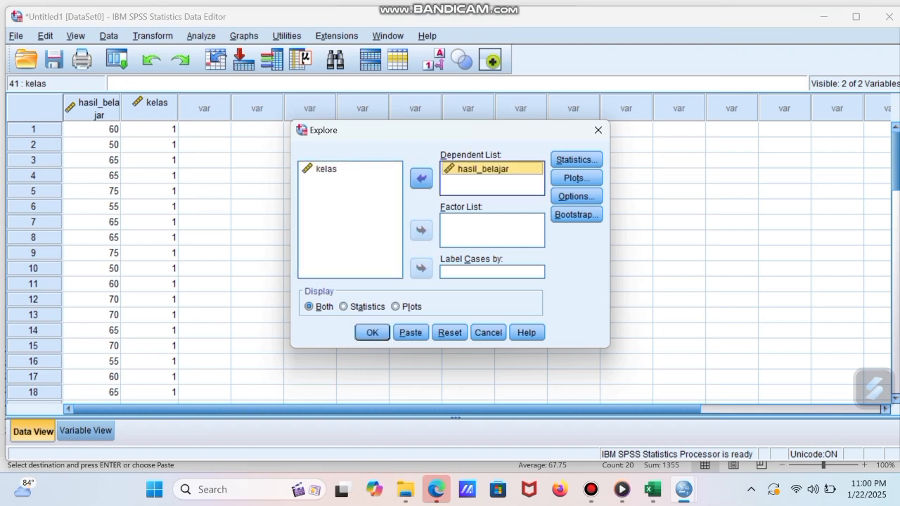
click(326, 169)
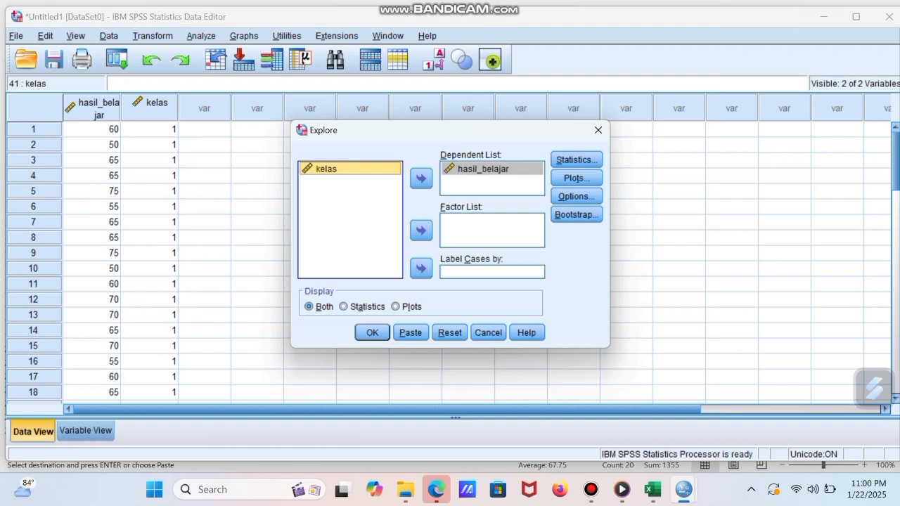
click(421, 229)
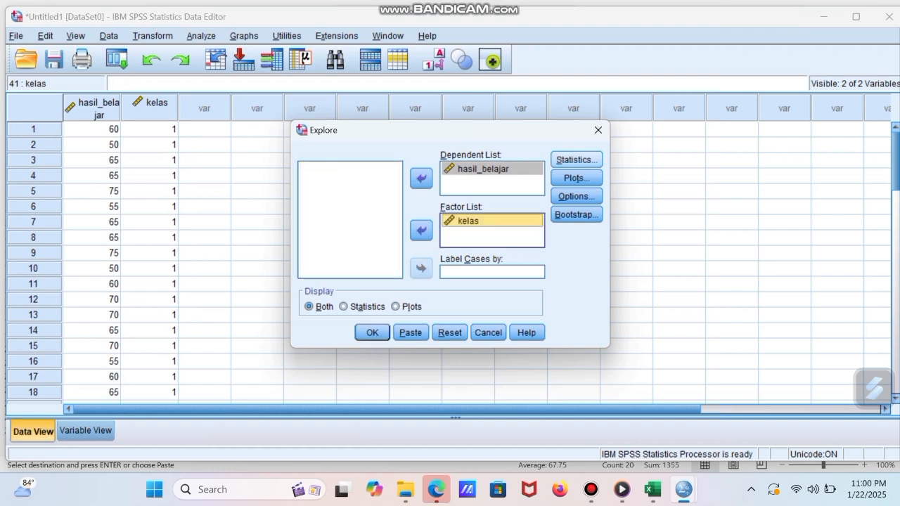
- Enable normality plots with tests, run the Explore analysis and bring the Tests of Normality table into view
click(576, 178)
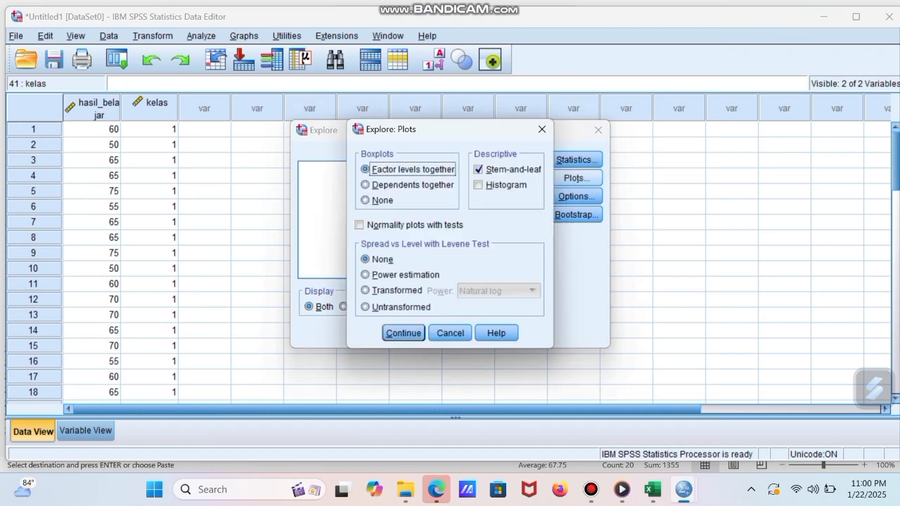
click(359, 224)
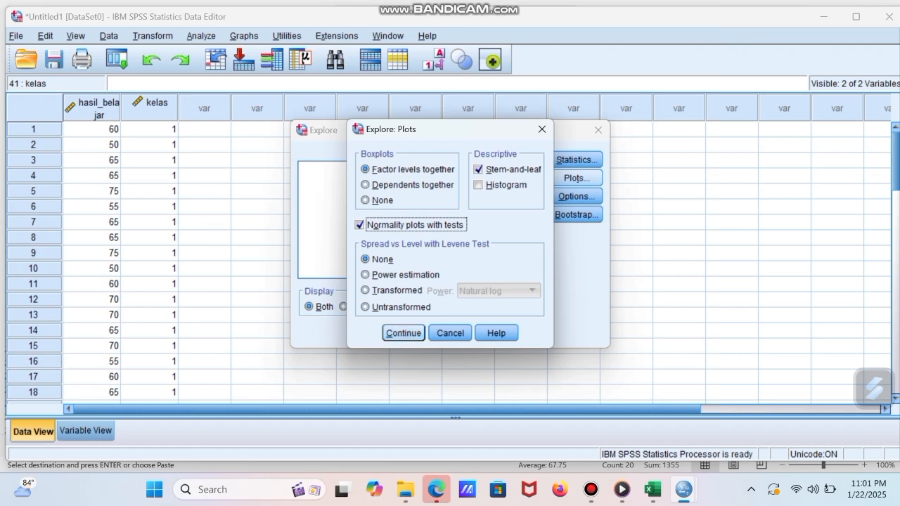
click(403, 332)
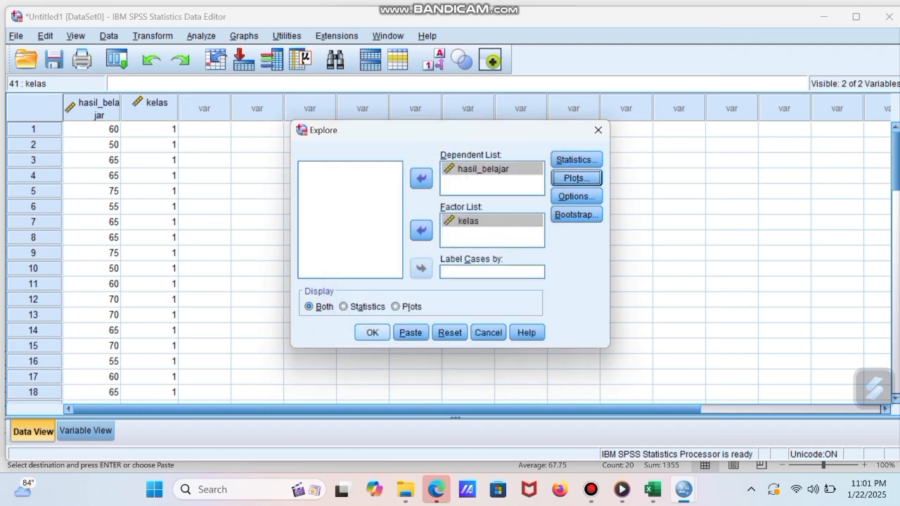
click(371, 332)
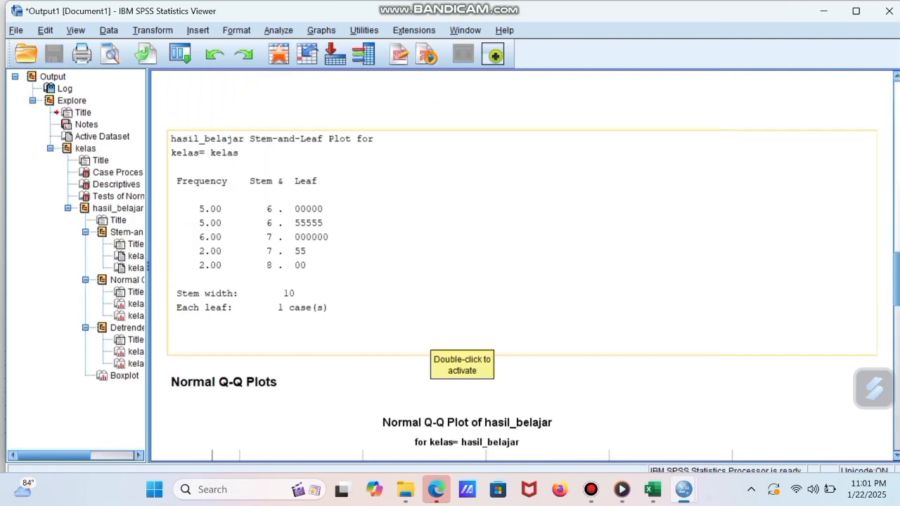
scroll(462, 338, down, 10)
scroll(520, 267, up, 15)
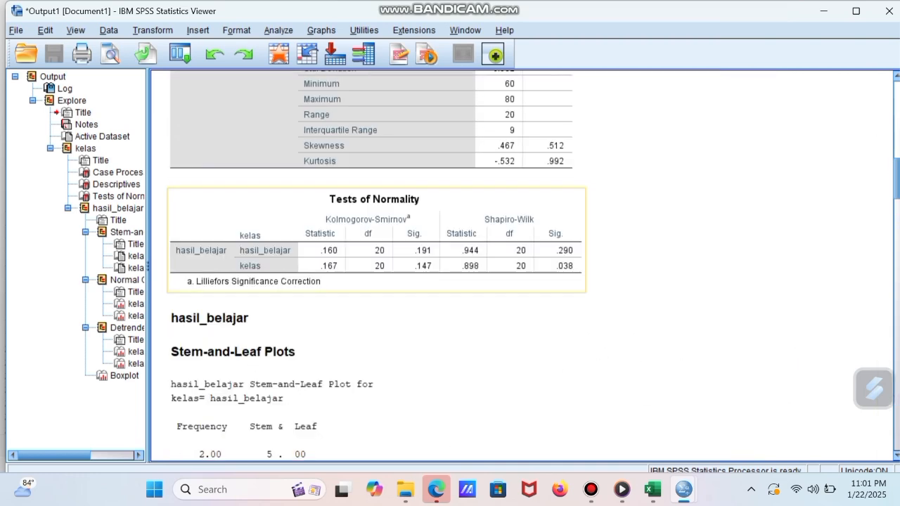
scroll(520, 267, up, 2)
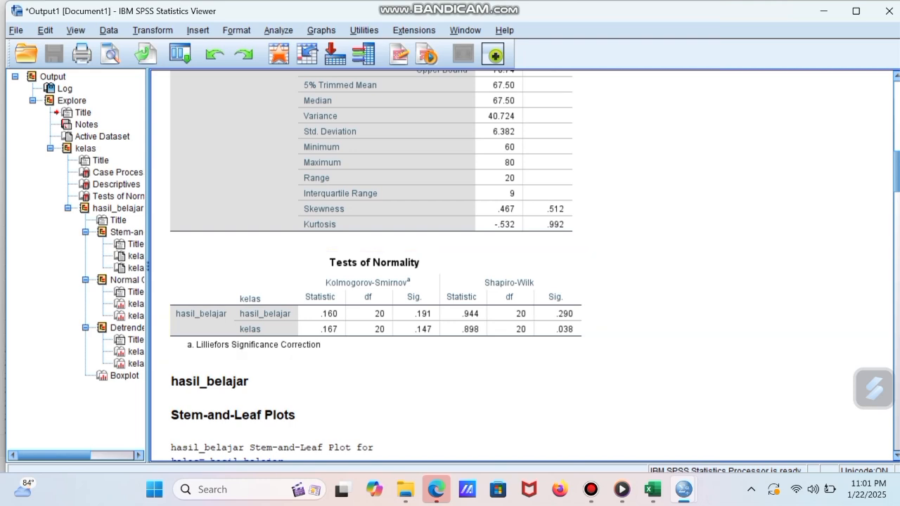
- Return to the dataset, rerun Explore with the Levene test set to Power estimation, and view the Test of Homogeneity of Variance table
mouse_move(683, 489)
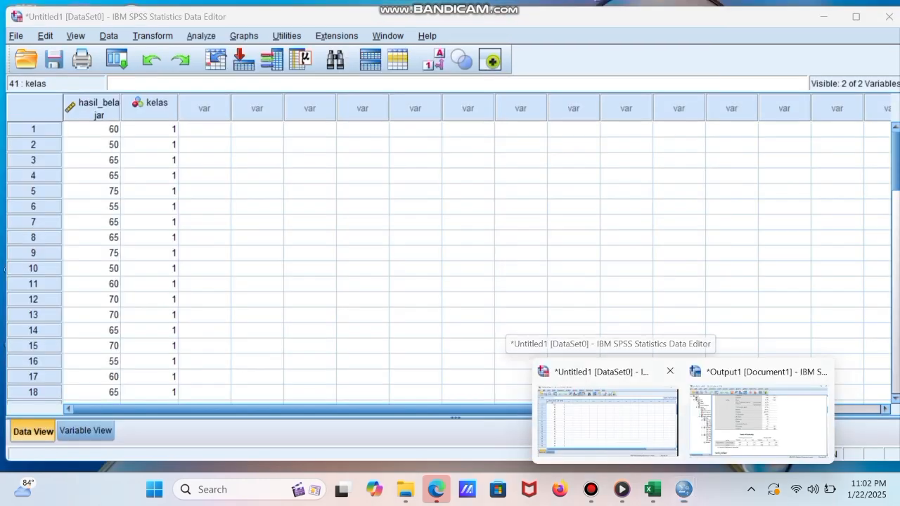
click(606, 421)
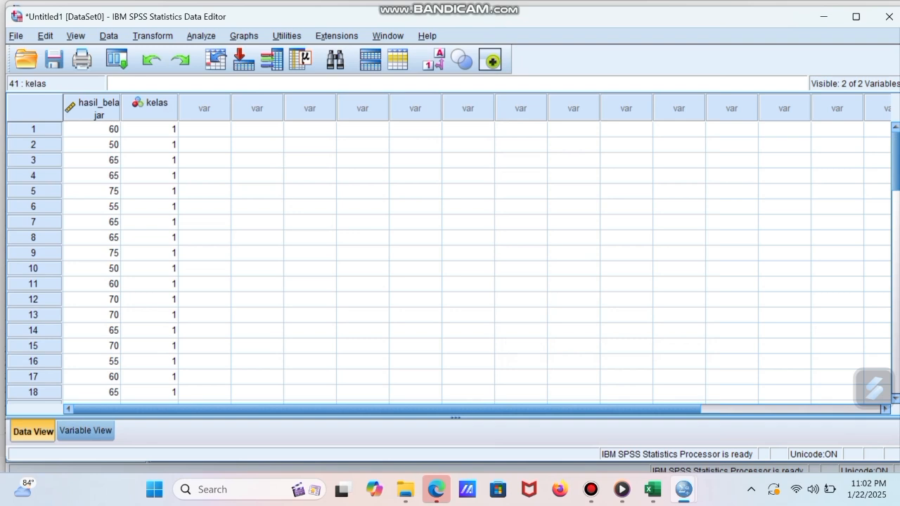
key(alt+a)
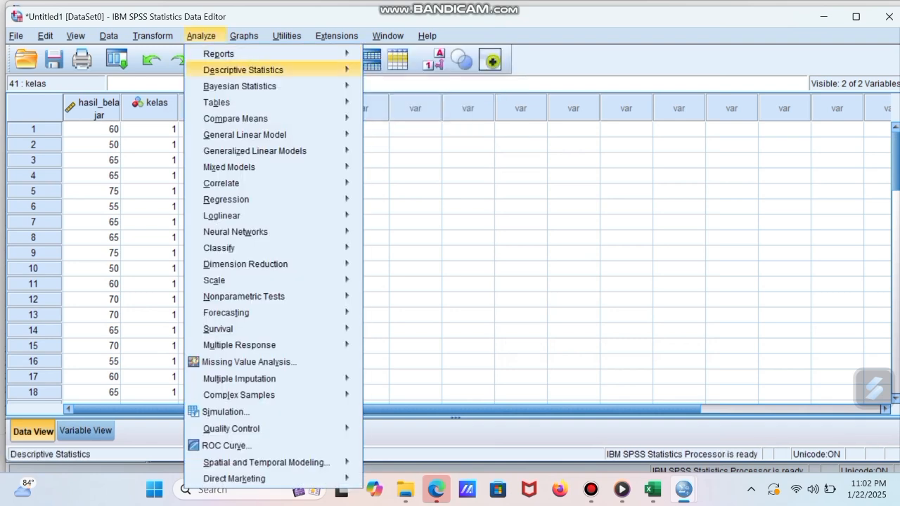
mouse_move(243, 70)
key(Right)
key(Down)
key(Down)
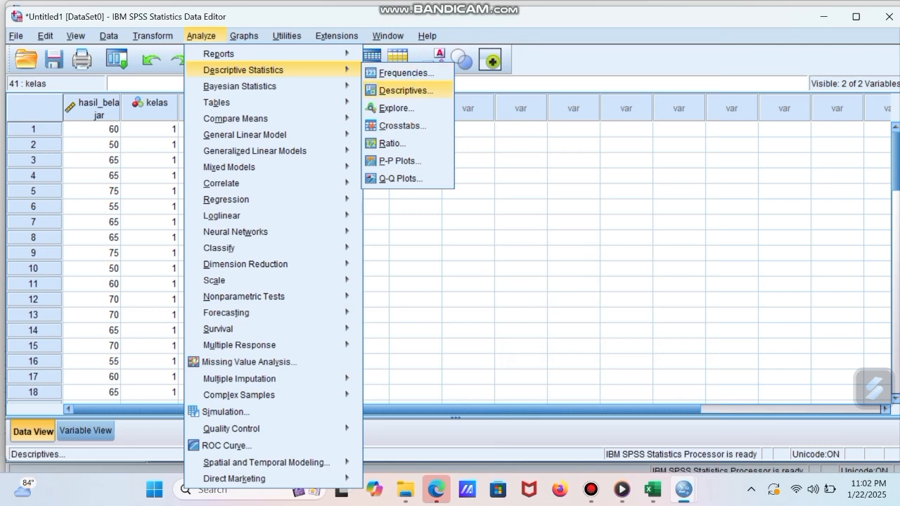
key(Return)
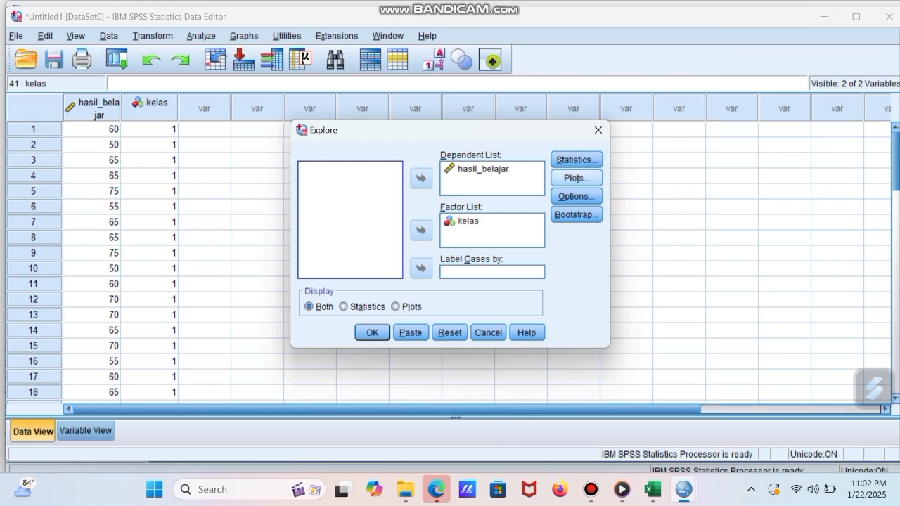
click(576, 178)
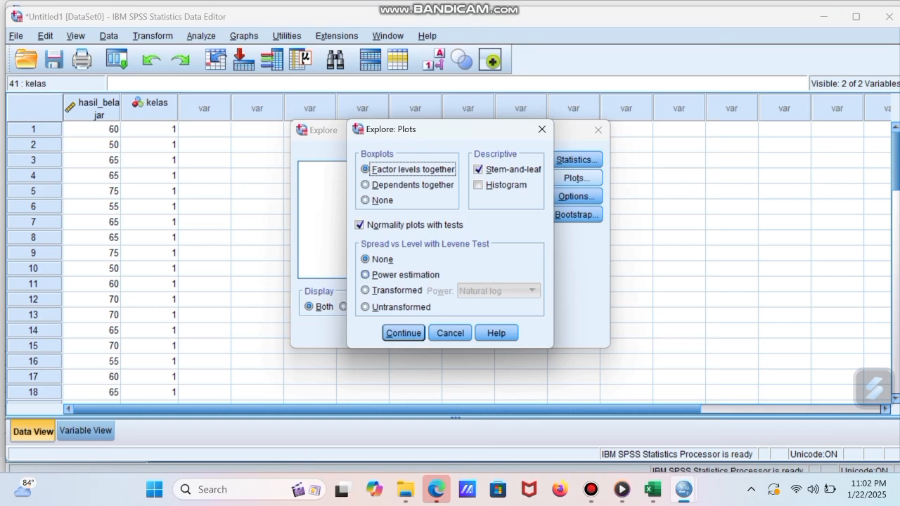
click(366, 275)
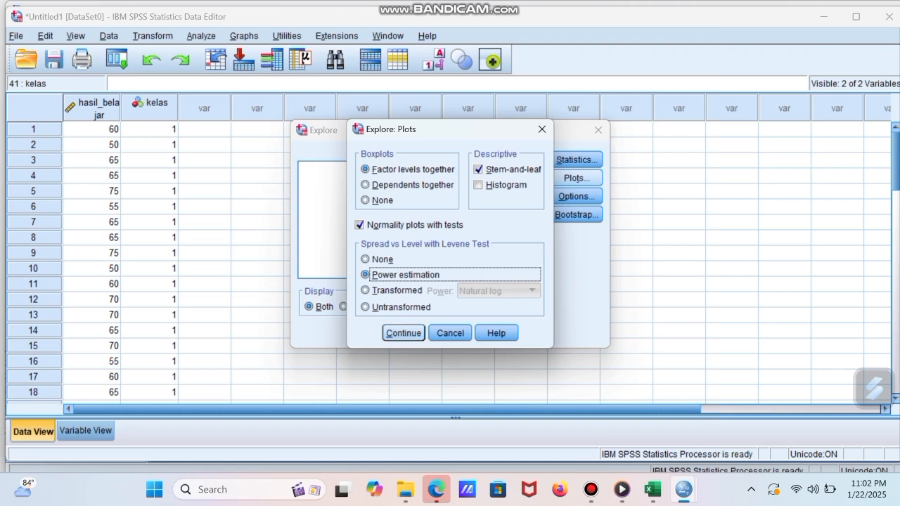
click(404, 333)
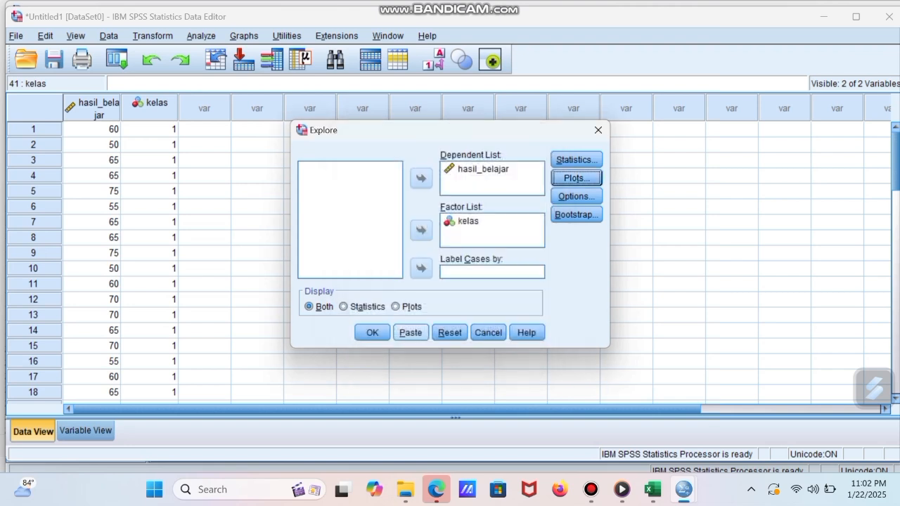
click(371, 332)
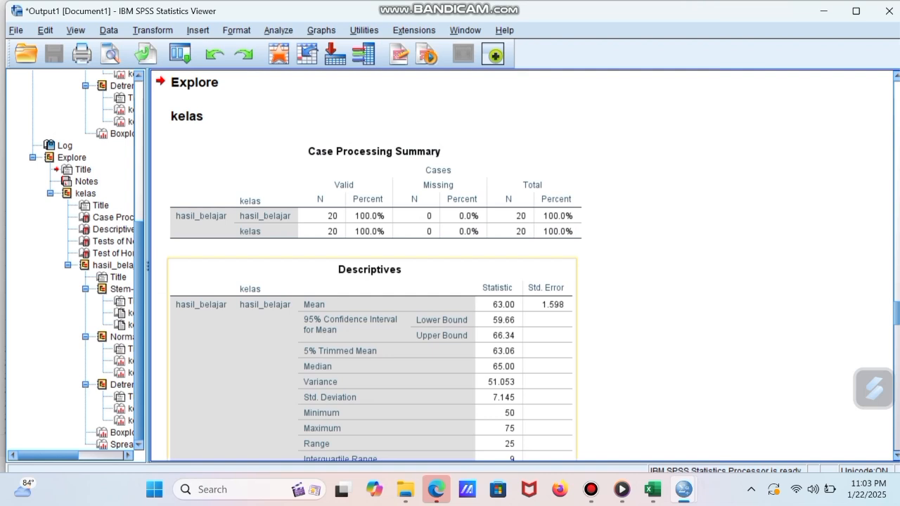
scroll(372, 333, down, 3)
scroll(371, 281, down, 15)
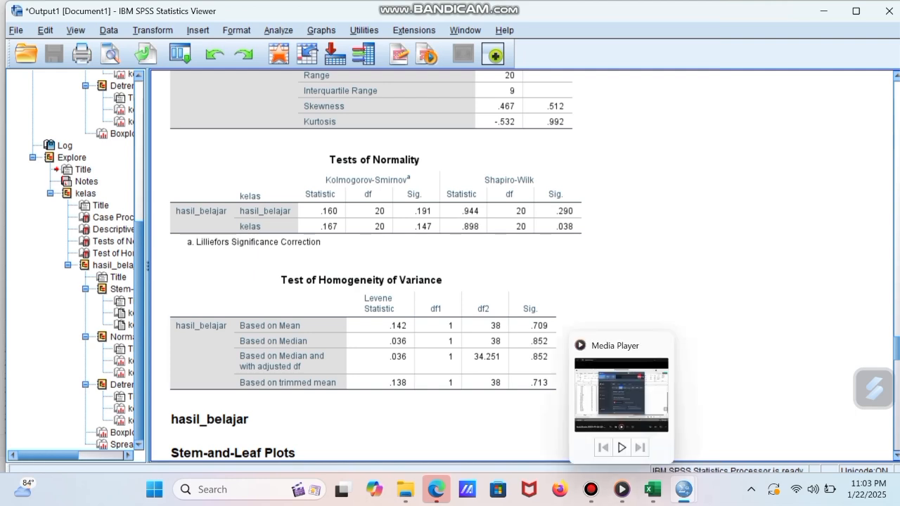
- Return to the dataset and set up an Independent-Samples T Test with hasil_belajar as test variable and kelas as grouping variable
mouse_move(683, 489)
click(606, 414)
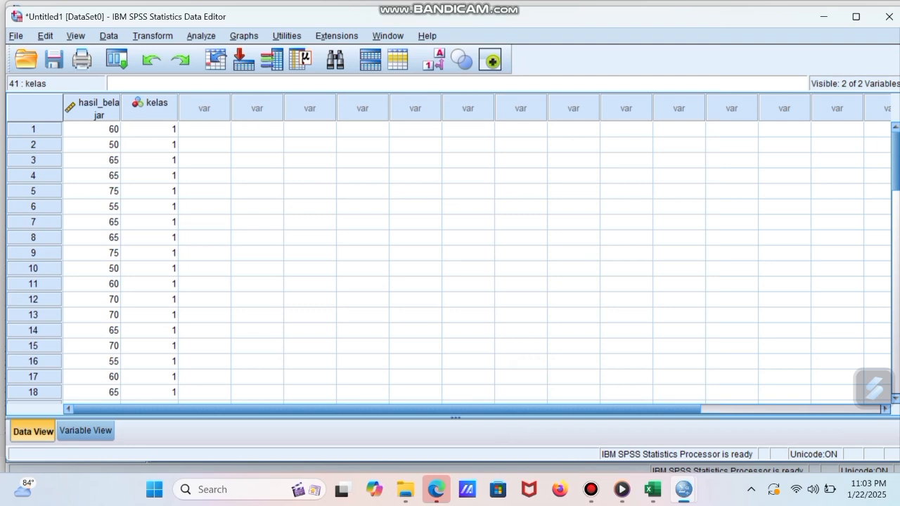
click(201, 35)
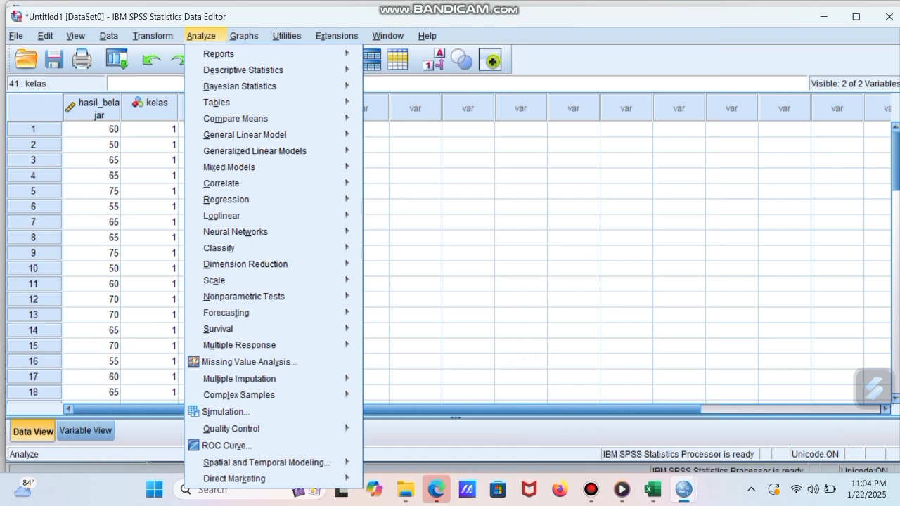
mouse_move(236, 118)
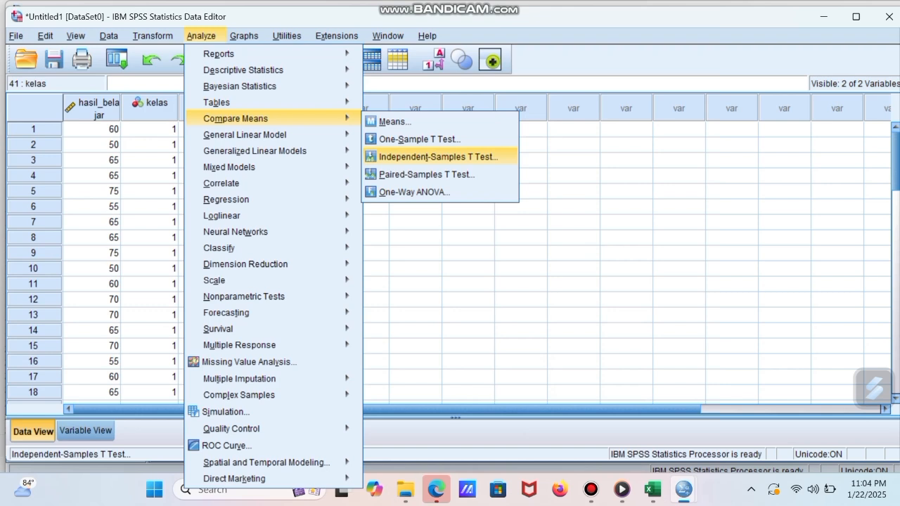
click(438, 156)
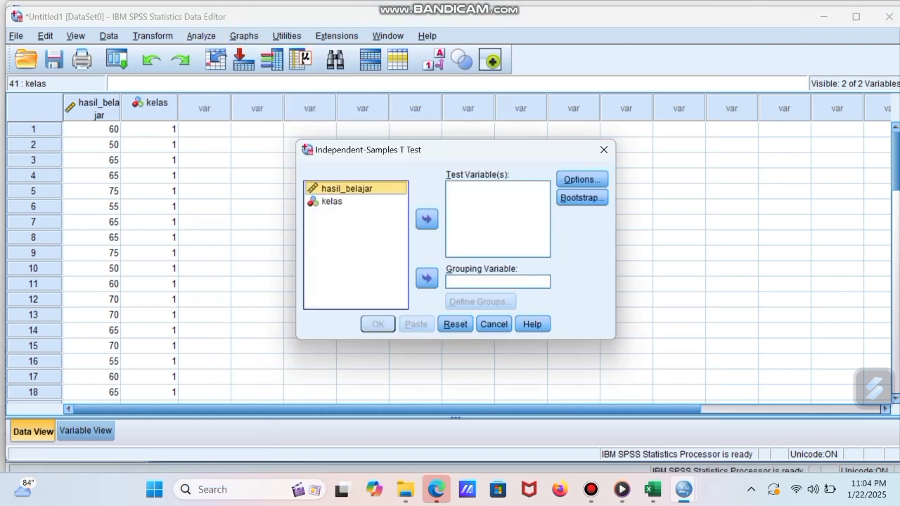
click(427, 219)
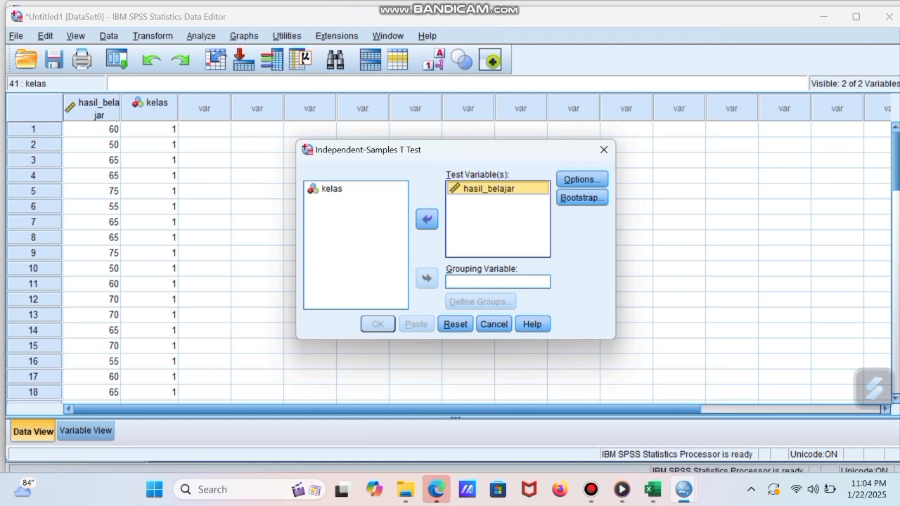
click(332, 188)
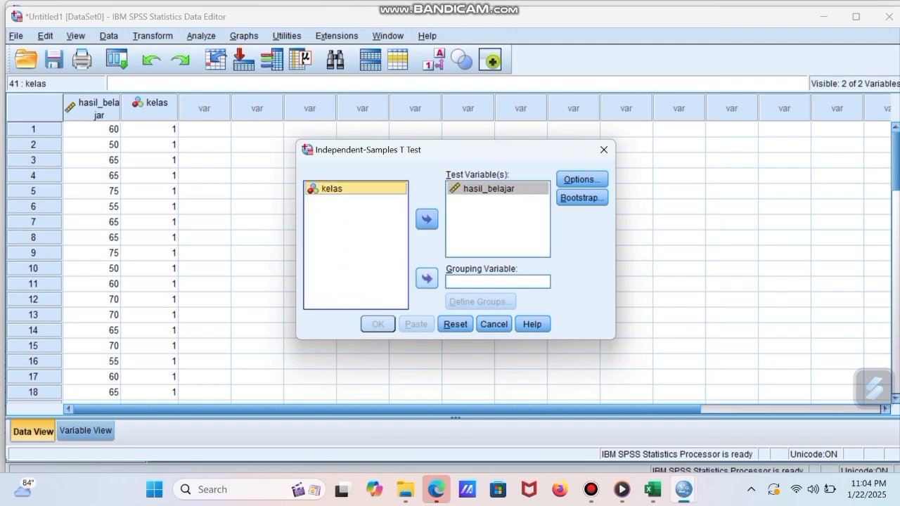
click(427, 278)
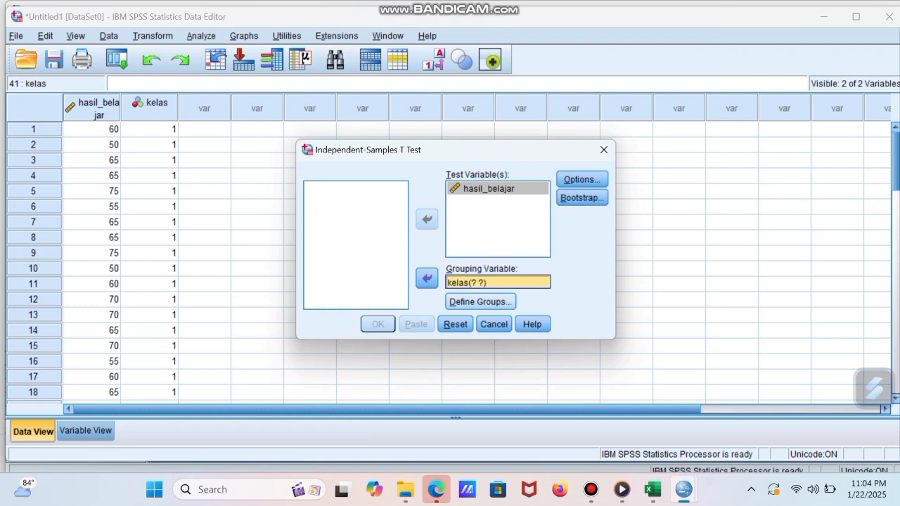
- Define the kelas groups as 1 and 2 and run the Independent-Samples T Test
click(480, 301)
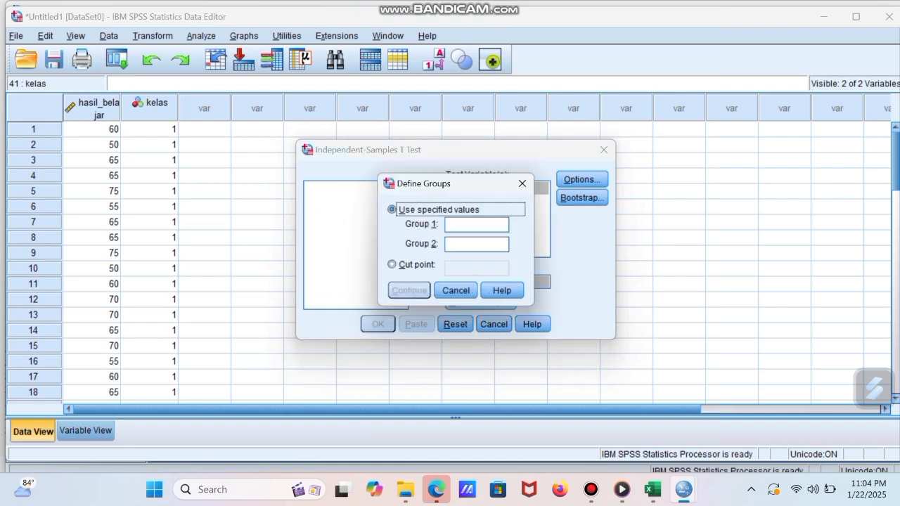
click(476, 225)
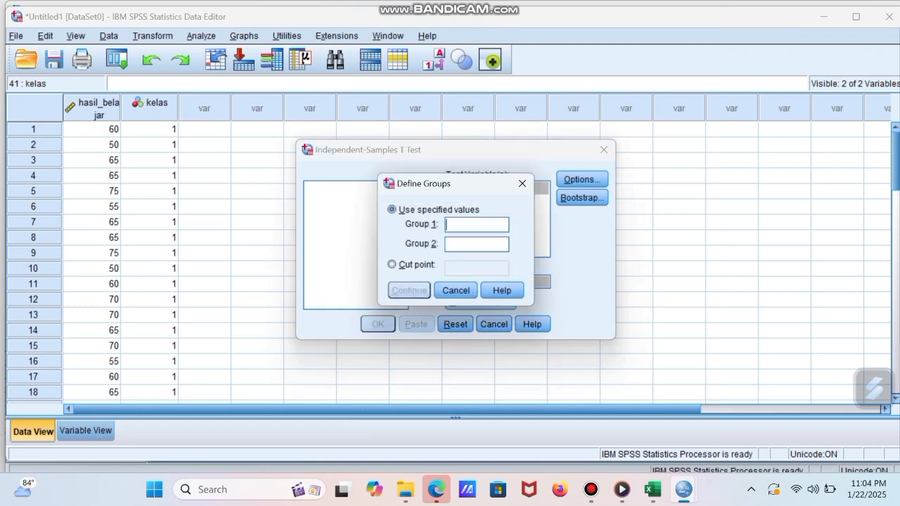
text(1)
click(475, 244)
text(2)
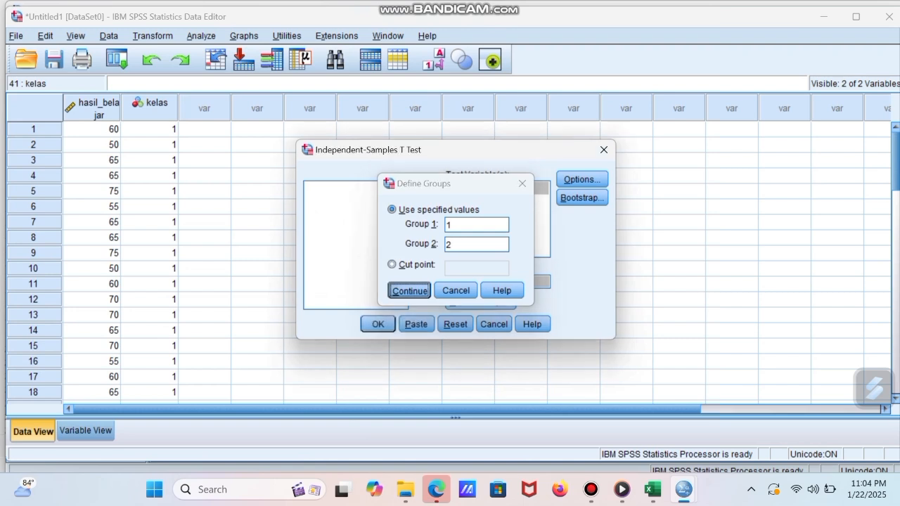
key(Return)
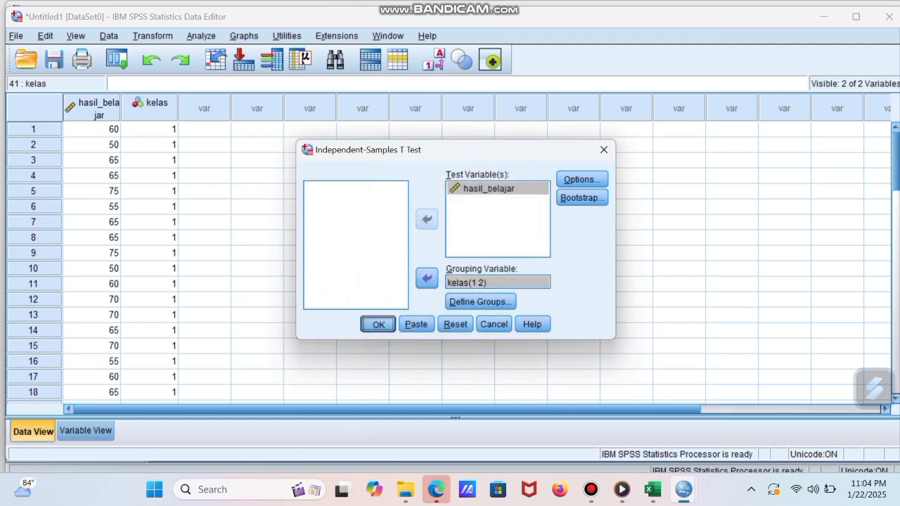
key(Return)
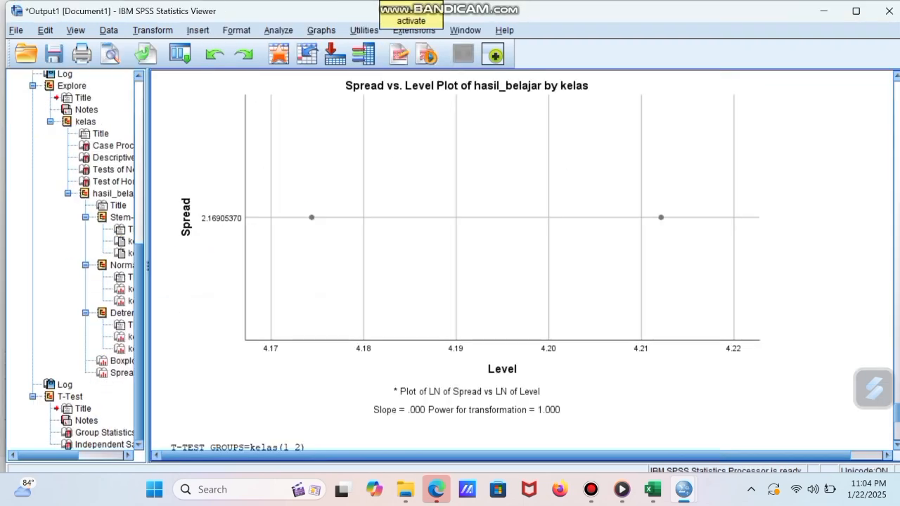